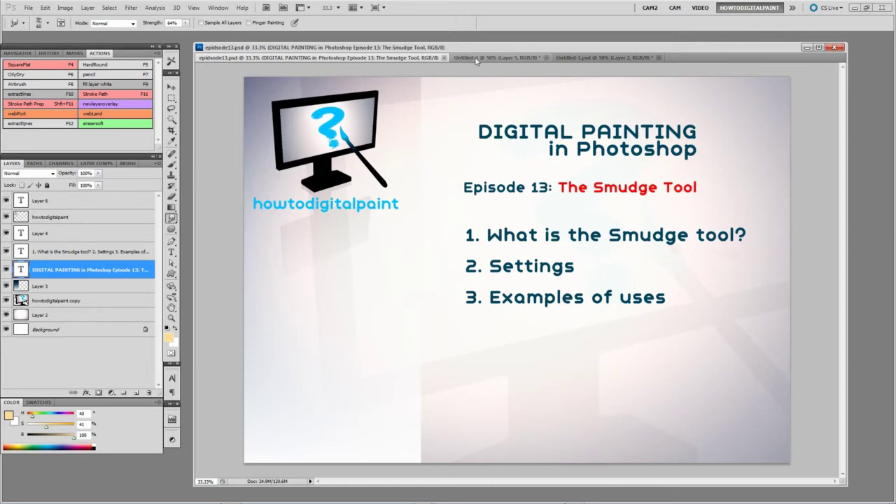
Step: Look over the Smudge tool's brush presets and its brush tip settings
{"action": "left_click", "coordinate": [47, 24]}
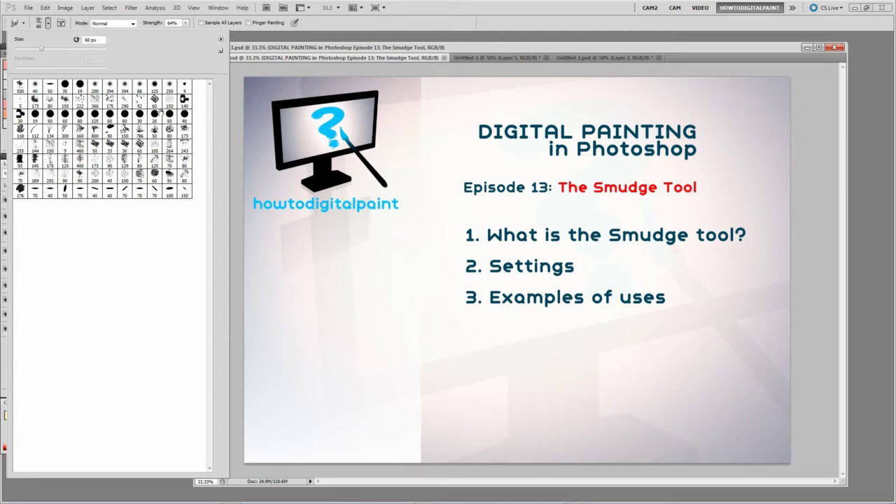
{"action": "left_click", "coordinate": [48, 23]}
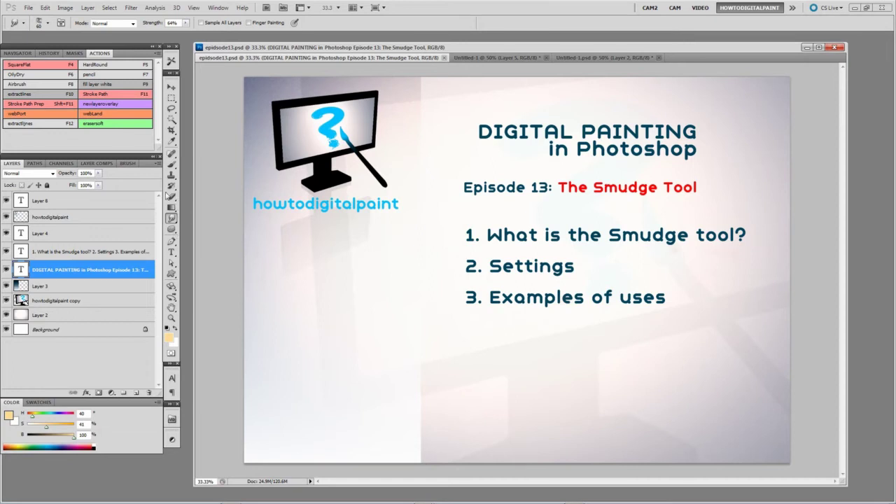
{"action": "left_click", "coordinate": [47, 23]}
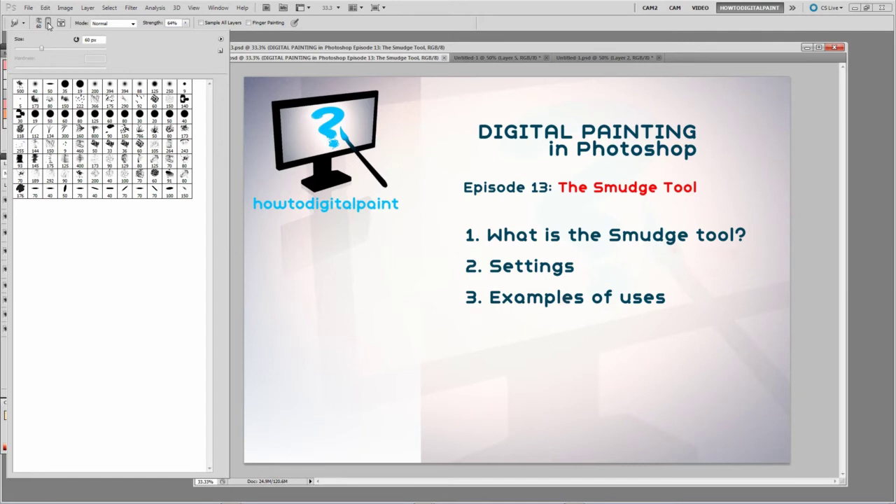
{"action": "left_click", "coordinate": [50, 25]}
{"action": "left_click", "coordinate": [48, 25]}
{"action": "left_click", "coordinate": [49, 25]}
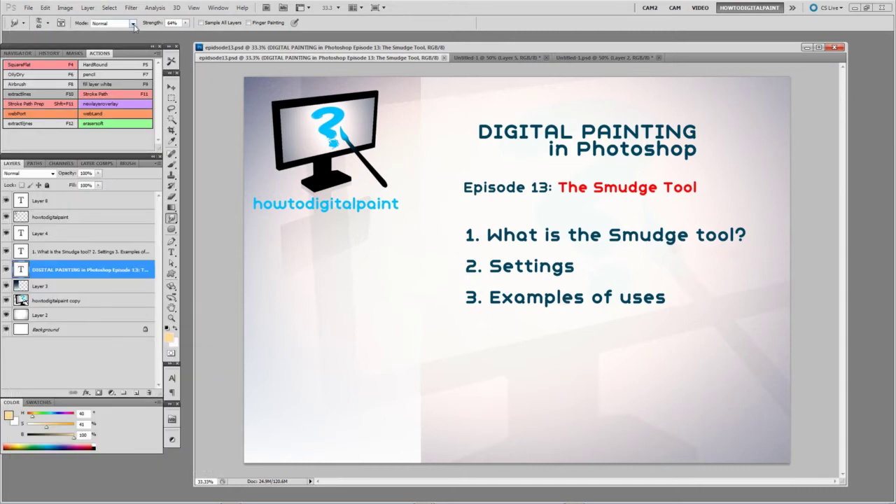
{"action": "left_click", "coordinate": [129, 164]}
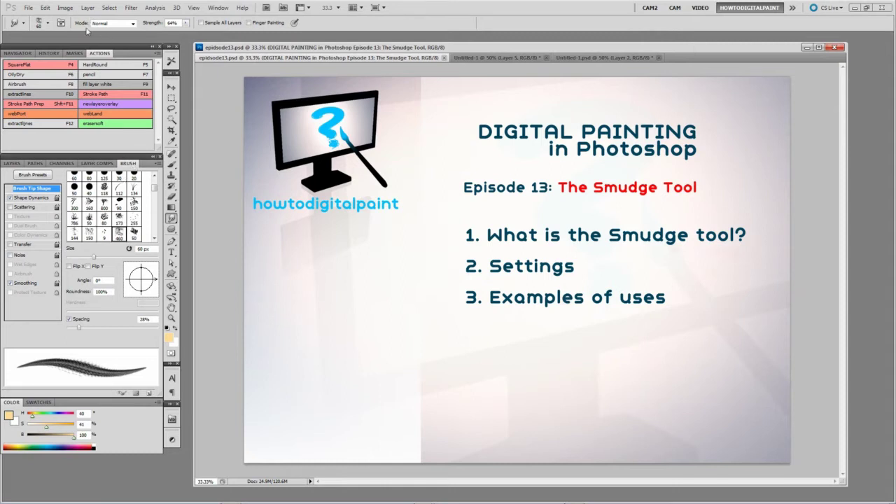
Step: Keep the Smudge tool's blending mode at Normal and set its strength to 59%
{"action": "left_click", "coordinate": [133, 24]}
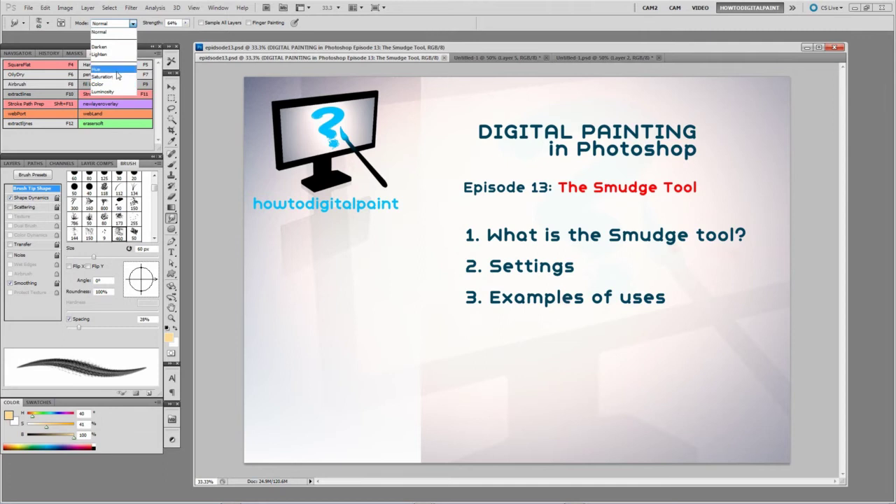
{"action": "left_click", "coordinate": [99, 31]}
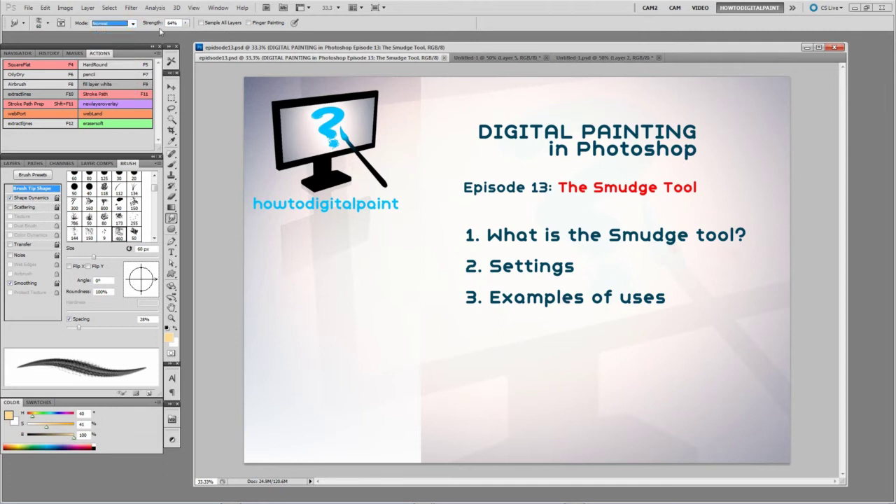
{"action": "left_click", "coordinate": [184, 24]}
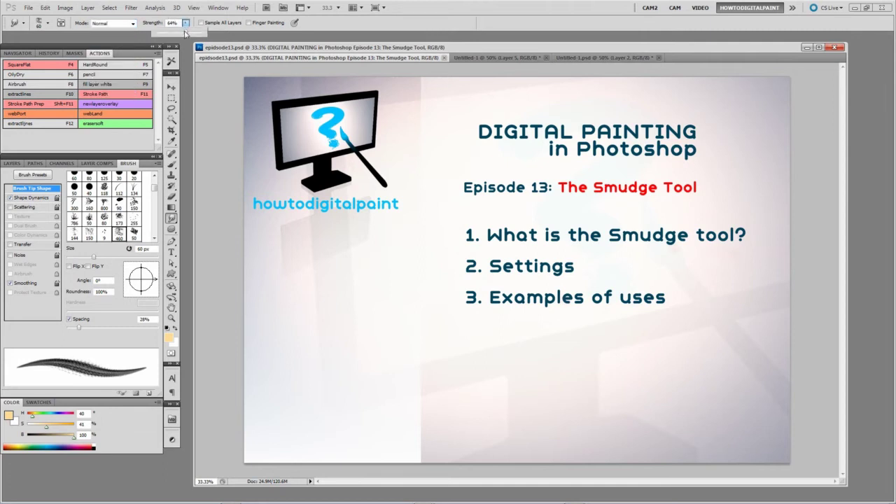
Step: Switch to the Untitled-1.psd portrait document, then show and select Layer 4 copy 5
{"action": "left_click", "coordinate": [568, 57]}
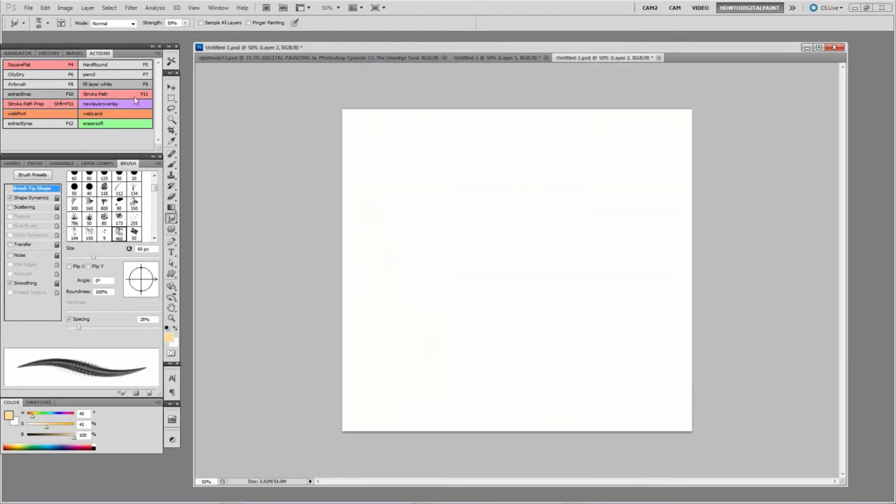
{"action": "left_click", "coordinate": [13, 163]}
{"action": "left_click", "coordinate": [6, 200]}
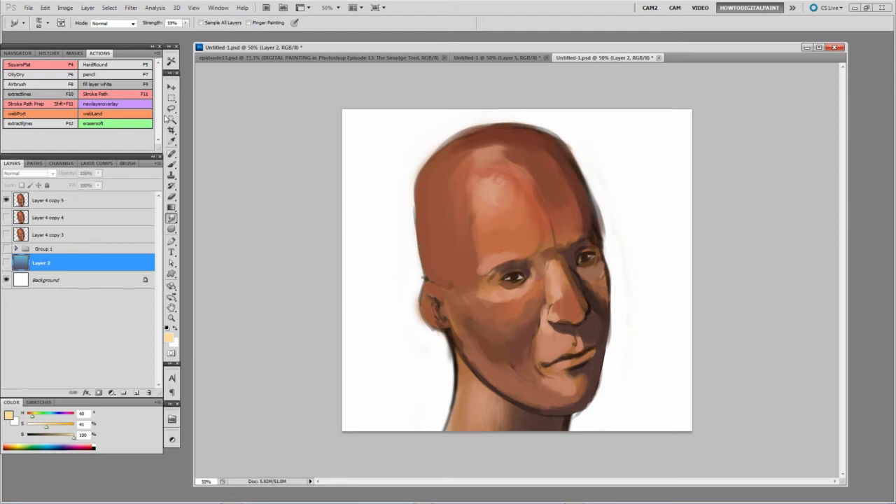
{"action": "left_click", "coordinate": [62, 203]}
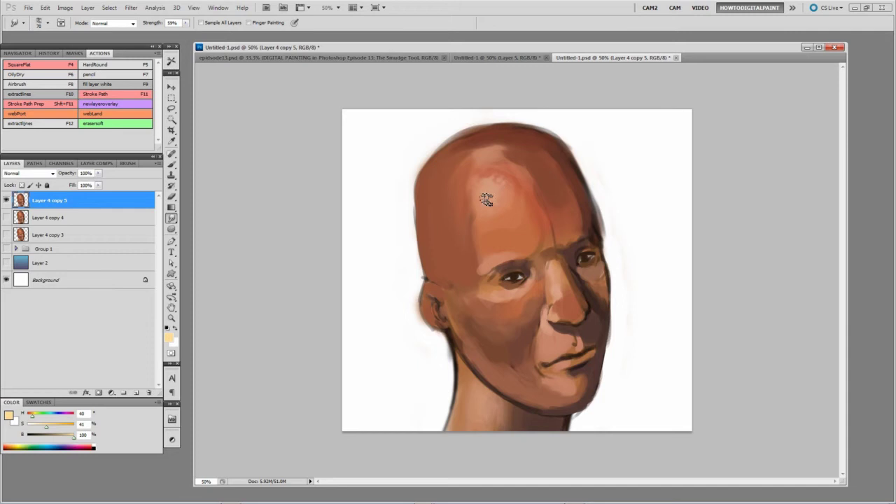
Step: Enlarge the Smudge brush to size 125 and smudge the highlight along the upper forehead
{"action": "key", "text": "bracketright"}
{"action": "key", "text": "bracketright"}
{"action": "key", "text": "bracketright"}
{"action": "key", "text": "bracketright"}
{"action": "key", "text": "bracketright"}
{"action": "key", "text": "bracketright"}
{"action": "key", "text": "bracketleft"}
{"action": "key", "text": "bracketleft"}
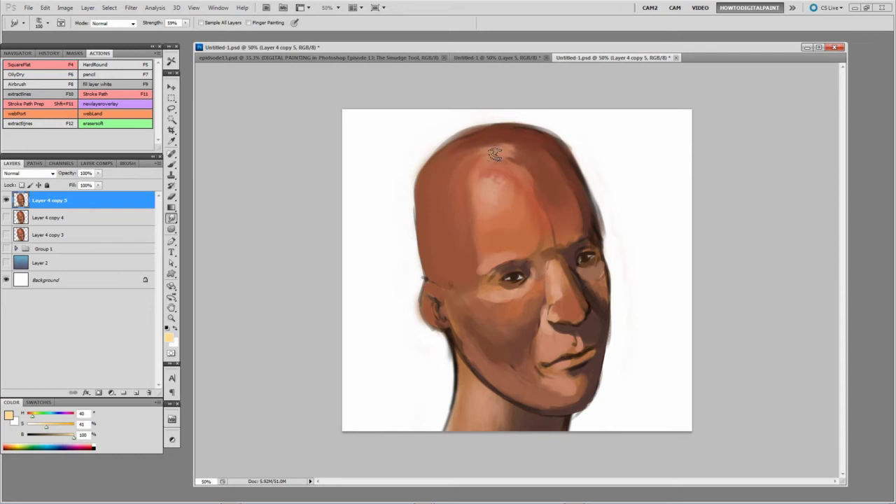
{"action": "key", "text": "bracketright"}
{"action": "left_click_drag", "start_coordinate": [540, 210], "coordinate": [514, 163]}
Step: Try heavy smudge strokes across the forehead at 100% strength, enlarging the brush to size 175
{"action": "key", "text": "1"}
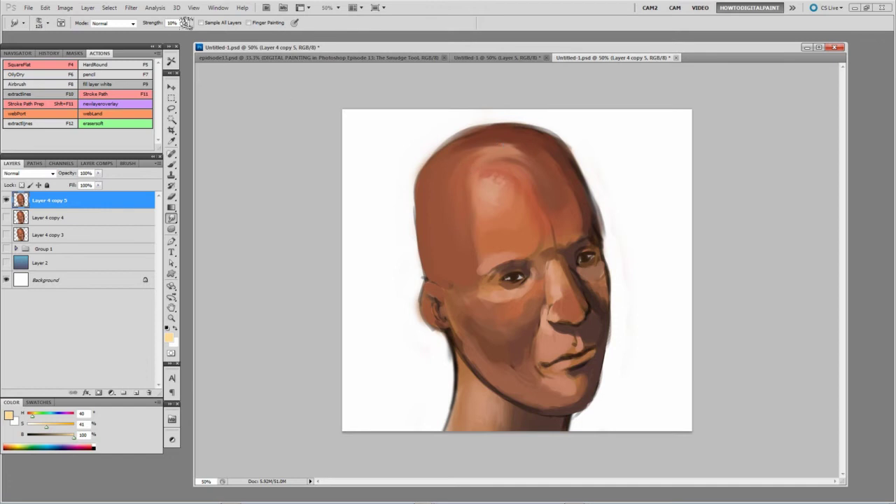
{"action": "key", "text": "0"}
{"action": "mouse_move", "coordinate": [504, 175]}
{"action": "left_mouse_down"}
{"action": "mouse_move", "coordinate": [550, 196]}
{"action": "mouse_move", "coordinate": [506, 160]}
{"action": "mouse_move", "coordinate": [467, 179]}
{"action": "mouse_move", "coordinate": [482, 210]}
{"action": "mouse_move", "coordinate": [464, 241]}
{"action": "left_mouse_up"}
{"action": "key", "text": "]"}
{"action": "key", "text": "bracketright"}
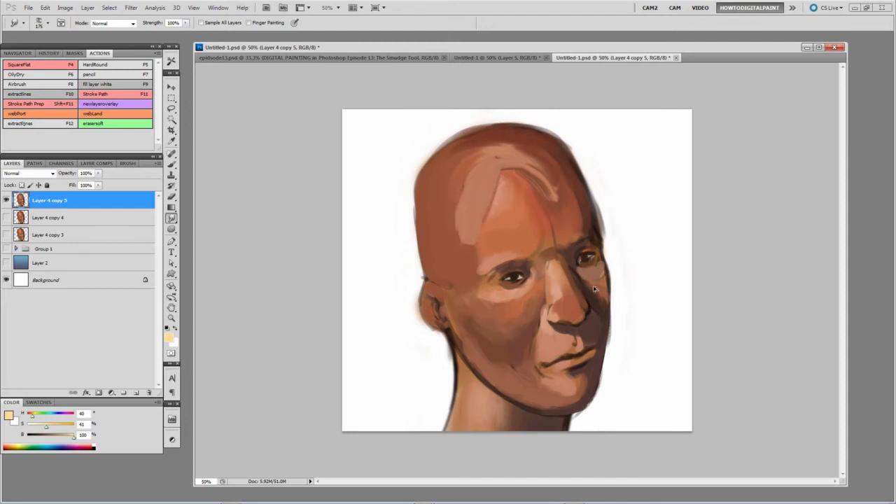
{"action": "left_click_drag", "start_coordinate": [471, 231], "coordinate": [500, 194]}
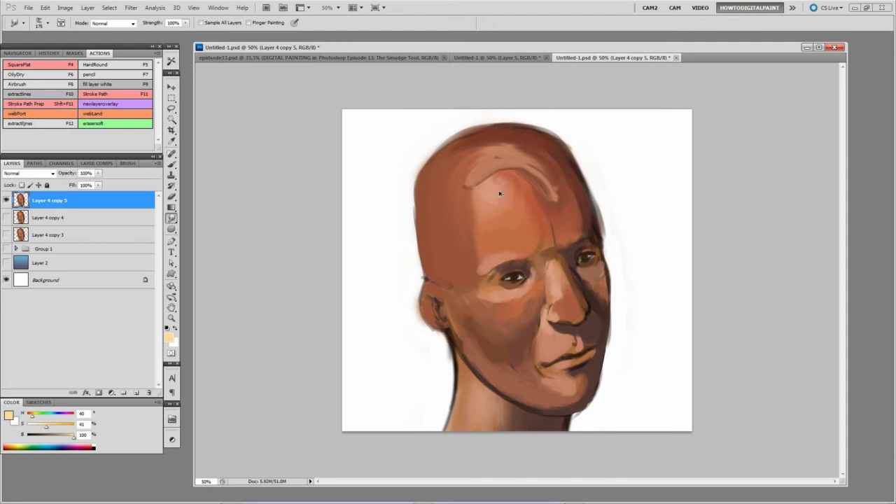
Step: Undo the heavy smudge strokes on the forehead
{"action": "key", "text": "ctrl+z"}
{"action": "key", "text": "ctrl+alt+z"}
{"action": "key", "text": "ctrl+alt+z"}
{"action": "key", "text": "ctrl+alt+z"}
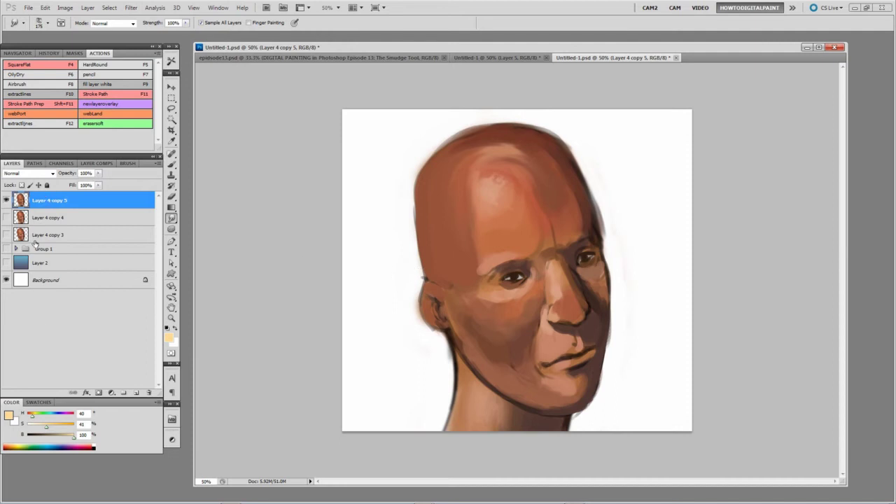
Step: Try smudging the head's edge into the background with Sample All Layers on and Layer 2 shown, and revert both the stroke and the visibility
{"action": "left_click", "coordinate": [6, 263]}
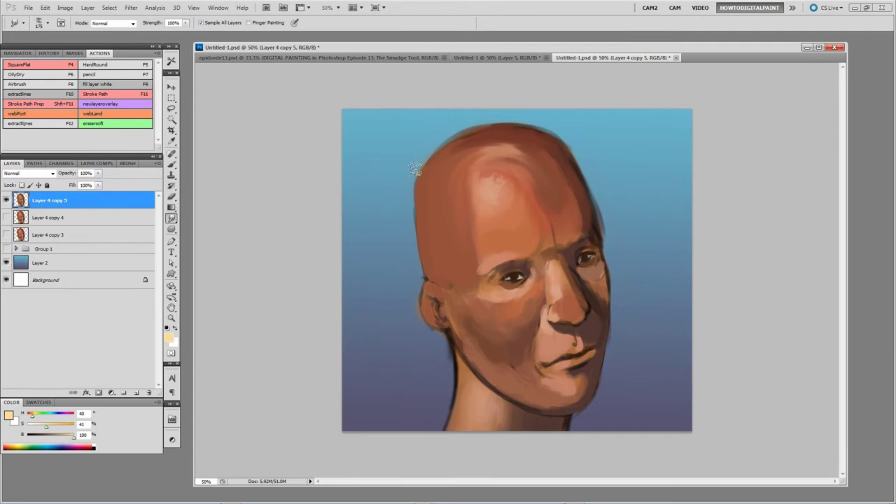
{"action": "left_click_drag", "start_coordinate": [411, 162], "coordinate": [400, 232]}
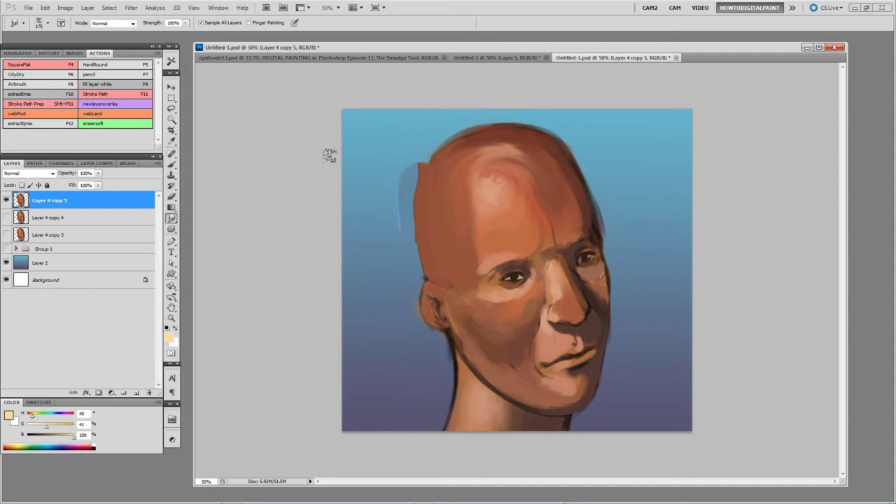
{"action": "key", "text": "ctrl+alt+z"}
{"action": "key", "text": "ctrl+alt+z"}
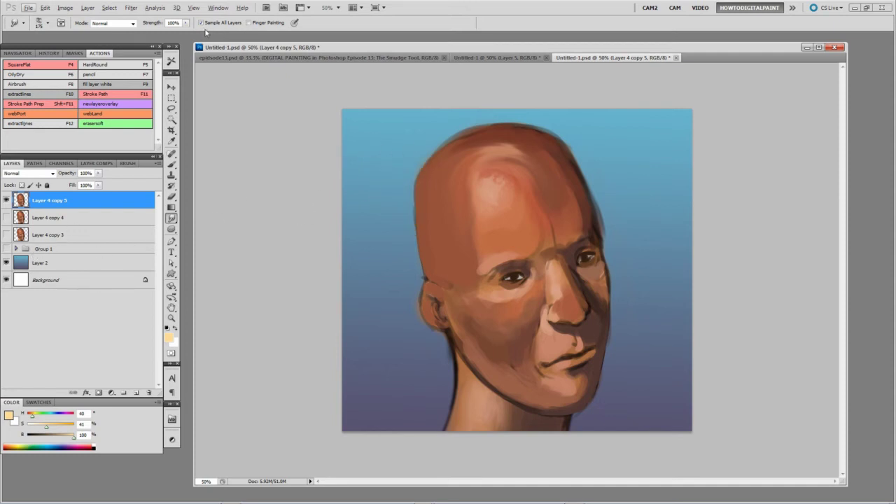
{"action": "left_click", "coordinate": [6, 262]}
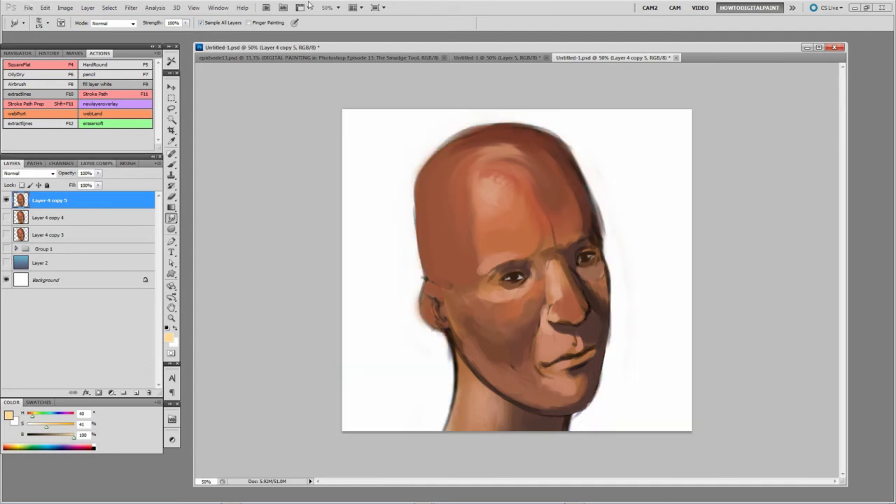
Step: Turn on Finger Painting and dab the foreground colour onto the forehead
{"action": "left_click", "coordinate": [249, 23]}
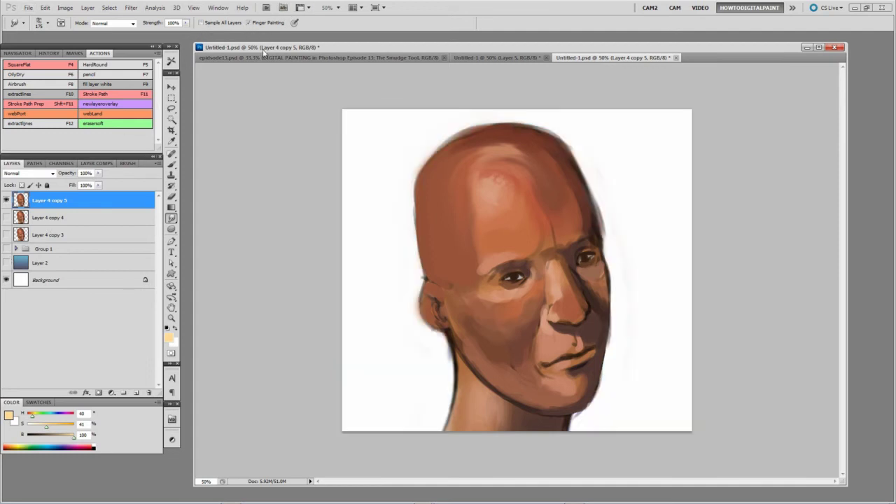
{"action": "left_click", "coordinate": [452, 186]}
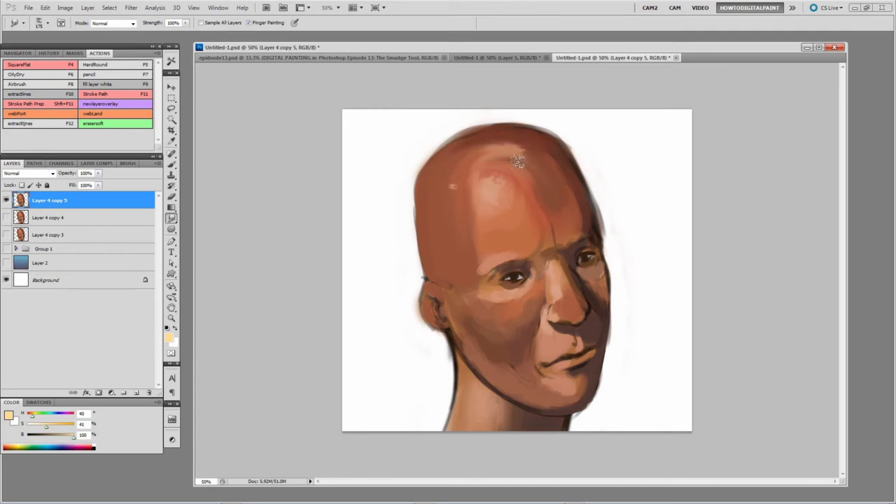
{"action": "left_click", "coordinate": [466, 163]}
Step: Reduce the Smudge brush to size 80 and turn Finger Painting off
{"action": "key", "text": "["}
{"action": "key", "text": "["}
{"action": "key", "text": "["}
{"action": "key", "text": "["}
{"action": "key", "text": "bracketleft"}
{"action": "key", "text": "bracketleft"}
{"action": "key", "text": "bracketright"}
{"action": "key", "text": "bracketright"}
{"action": "key", "text": "bracketleft"}
{"action": "left_click", "coordinate": [250, 23]}
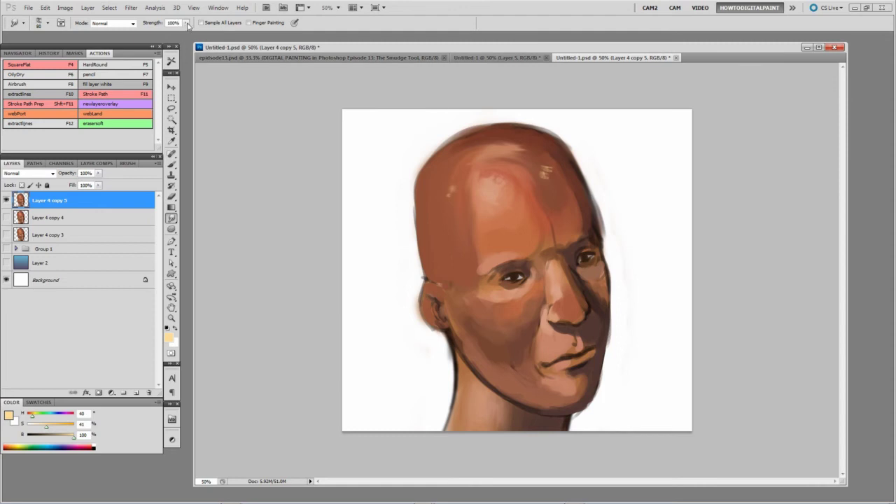
{"action": "key", "text": "Return"}
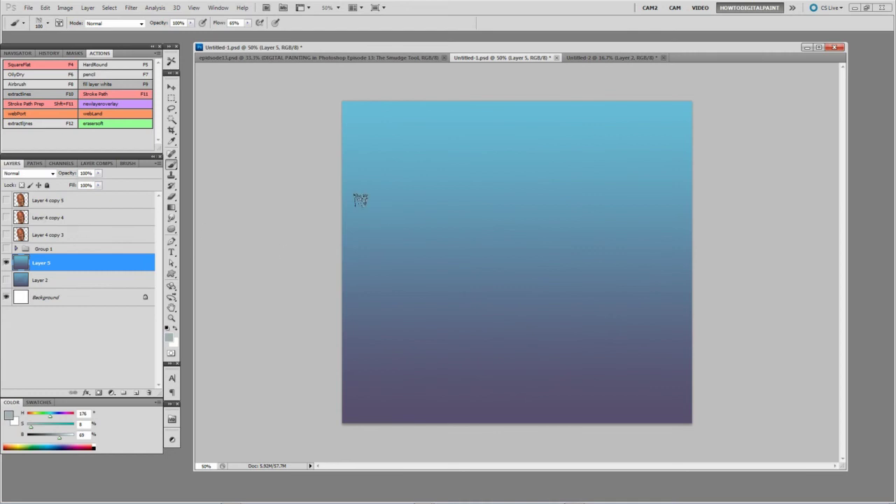
{"action": "key", "text": "bracketright"}
{"action": "key", "text": "bracketright"}
{"action": "key", "text": "bracketright"}
{"action": "key", "text": "bracketright"}
{"action": "key", "text": "bracketright"}
{"action": "key", "text": "bracketright"}
{"action": "key", "text": "bracketright"}
{"action": "left_click", "coordinate": [171, 61]}
{"action": "left_click", "coordinate": [172, 61]}
Step: Switch to the Smudge tool and choose the 460 px textured brush tip
{"action": "key", "text": "r"}
{"action": "left_click", "coordinate": [49, 24]}
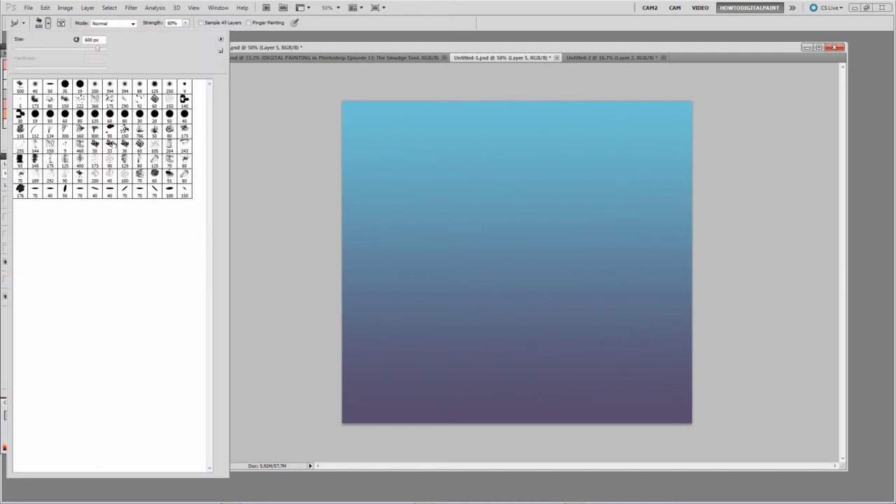
{"action": "left_click", "coordinate": [78, 146]}
{"action": "left_click", "coordinate": [234, 113]}
Step: Set the brush tip's spacing to 51% and size to 400 px, with Shape Dynamics off and Transfer on
{"action": "left_click", "coordinate": [128, 163]}
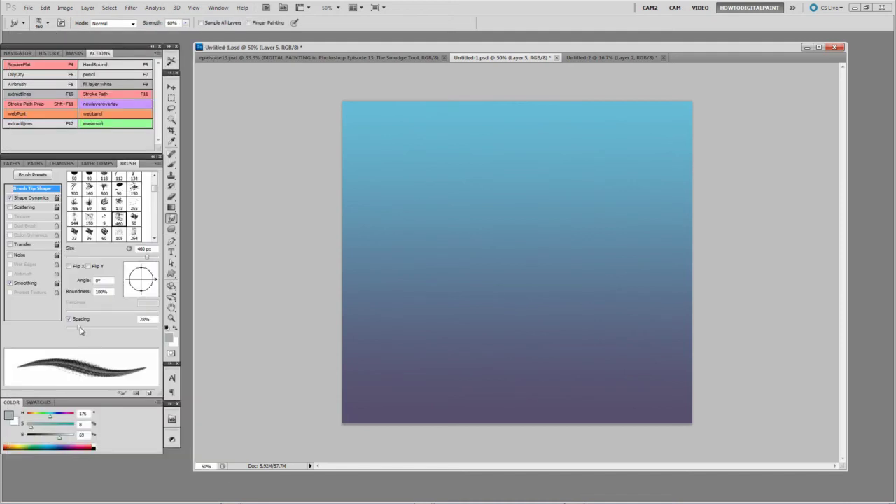
{"action": "left_click_drag", "start_coordinate": [81, 327], "coordinate": [94, 326]}
{"action": "key", "text": "bracketleft"}
{"action": "left_click", "coordinate": [10, 197]}
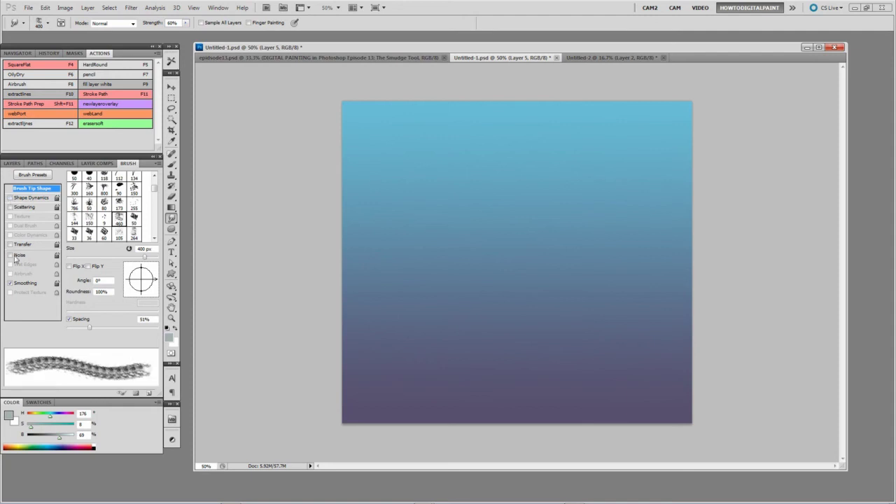
{"action": "left_click", "coordinate": [11, 245]}
Step: Smudge cloudy shapes across the middle of Layer 5's blue gradient with the brush at size 500
{"action": "left_click", "coordinate": [18, 53]}
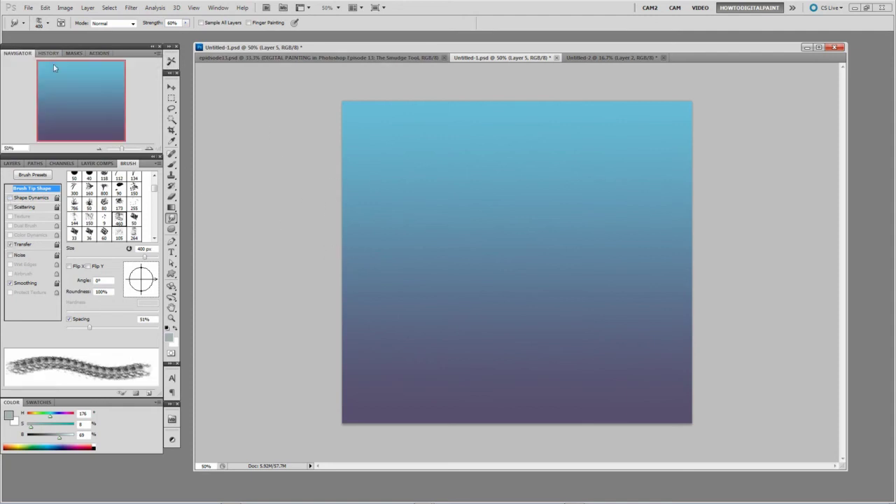
{"action": "left_click", "coordinate": [12, 163]}
{"action": "key", "text": "bracketright"}
{"action": "mouse_move", "coordinate": [398, 252]}
{"action": "left_mouse_down"}
{"action": "mouse_move", "coordinate": [452, 283]}
{"action": "mouse_move", "coordinate": [463, 275]}
{"action": "mouse_move", "coordinate": [405, 245]}
{"action": "mouse_move", "coordinate": [517, 220]}
{"action": "mouse_move", "coordinate": [605, 269]}
{"action": "mouse_move", "coordinate": [594, 286]}
{"action": "mouse_move", "coordinate": [616, 253]}
{"action": "mouse_move", "coordinate": [630, 271]}
{"action": "left_mouse_up"}
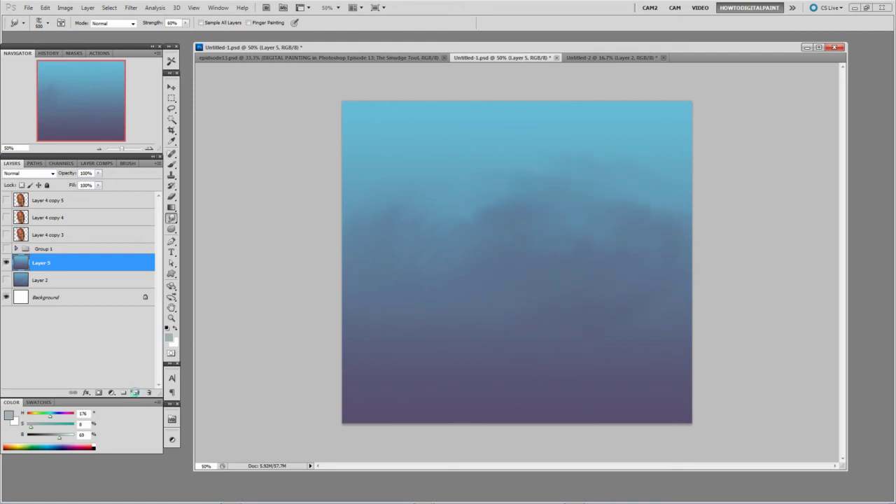
Step: Add a new layer above Layer 5 and paint two near-white clouds in the sky with the colour brightness at 100%
{"action": "left_click", "coordinate": [135, 393]}
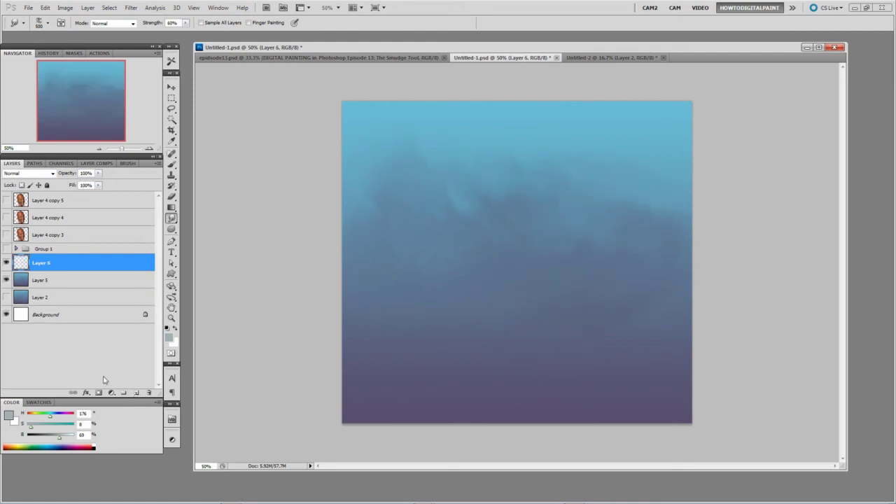
{"action": "left_click_drag", "start_coordinate": [59, 437], "coordinate": [75, 436]}
{"action": "key", "text": "b"}
{"action": "mouse_move", "coordinate": [570, 142]}
{"action": "left_mouse_down"}
{"action": "mouse_move", "coordinate": [597, 134]}
{"action": "mouse_move", "coordinate": [593, 124]}
{"action": "mouse_move", "coordinate": [532, 153]}
{"action": "mouse_move", "coordinate": [592, 126]}
{"action": "mouse_move", "coordinate": [553, 151]}
{"action": "left_mouse_up"}
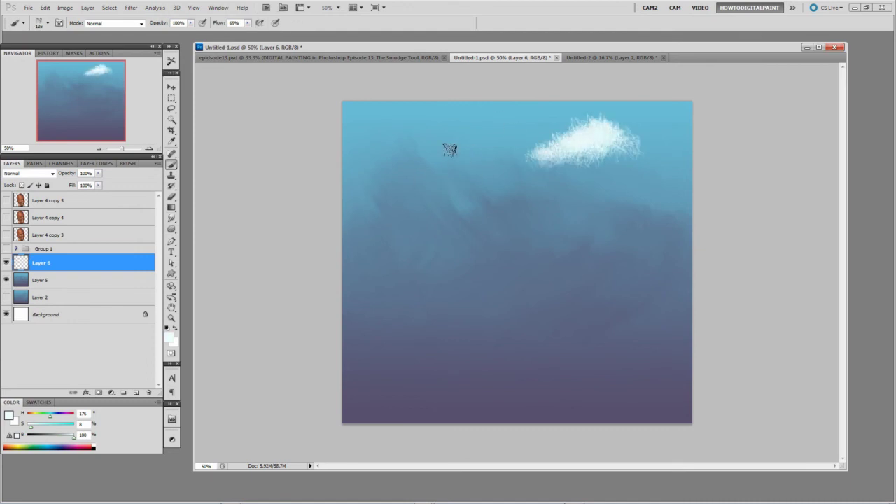
{"action": "mouse_move", "coordinate": [449, 144]}
{"action": "left_mouse_down"}
{"action": "mouse_move", "coordinate": [420, 161]}
{"action": "mouse_move", "coordinate": [466, 150]}
{"action": "mouse_move", "coordinate": [455, 137]}
{"action": "mouse_move", "coordinate": [428, 160]}
{"action": "mouse_move", "coordinate": [438, 163]}
{"action": "mouse_move", "coordinate": [426, 152]}
{"action": "mouse_move", "coordinate": [462, 130]}
{"action": "mouse_move", "coordinate": [469, 157]}
{"action": "mouse_move", "coordinate": [434, 149]}
{"action": "mouse_move", "coordinate": [406, 171]}
{"action": "left_mouse_up"}
Step: Soften both white clouds with the Smudge tool at brush size 125
{"action": "key", "text": "r"}
{"action": "key", "text": "bracketleft"}
{"action": "key", "text": "bracketleft"}
{"action": "key", "text": "bracketleft"}
{"action": "mouse_move", "coordinate": [526, 153]}
{"action": "left_mouse_down"}
{"action": "mouse_move", "coordinate": [580, 149]}
{"action": "mouse_move", "coordinate": [567, 159]}
{"action": "mouse_move", "coordinate": [612, 149]}
{"action": "mouse_move", "coordinate": [570, 125]}
{"action": "mouse_move", "coordinate": [567, 131]}
{"action": "mouse_move", "coordinate": [613, 123]}
{"action": "mouse_move", "coordinate": [617, 143]}
{"action": "mouse_move", "coordinate": [570, 144]}
{"action": "left_mouse_up"}
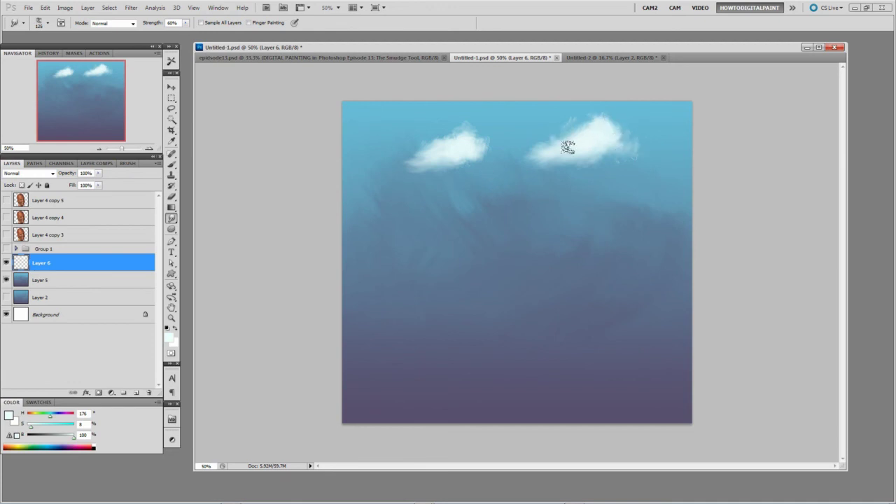
{"action": "left_click_drag", "start_coordinate": [425, 150], "coordinate": [445, 145]}
{"action": "key", "text": "bracketright"}
Step: Show and select Layer 4 copy 5, and paint a white highlight at the outer end of the eyebrow nearest the ear
{"action": "left_click", "coordinate": [6, 200]}
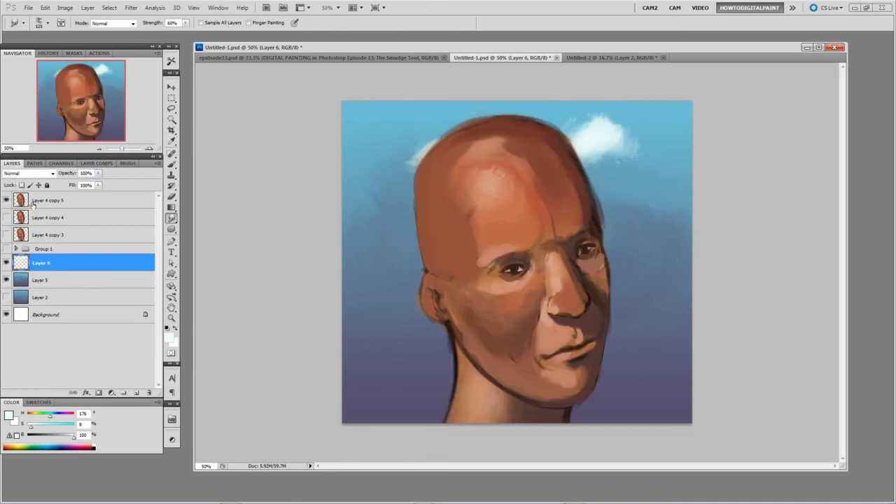
{"action": "left_click", "coordinate": [6, 200]}
{"action": "left_click", "coordinate": [6, 200]}
{"action": "left_click", "coordinate": [43, 217]}
{"action": "key", "text": "b"}
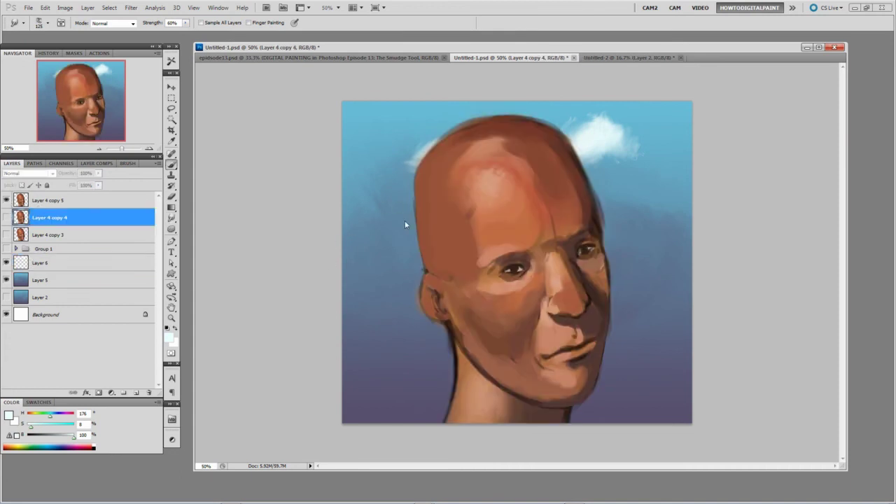
{"action": "left_click", "coordinate": [112, 203]}
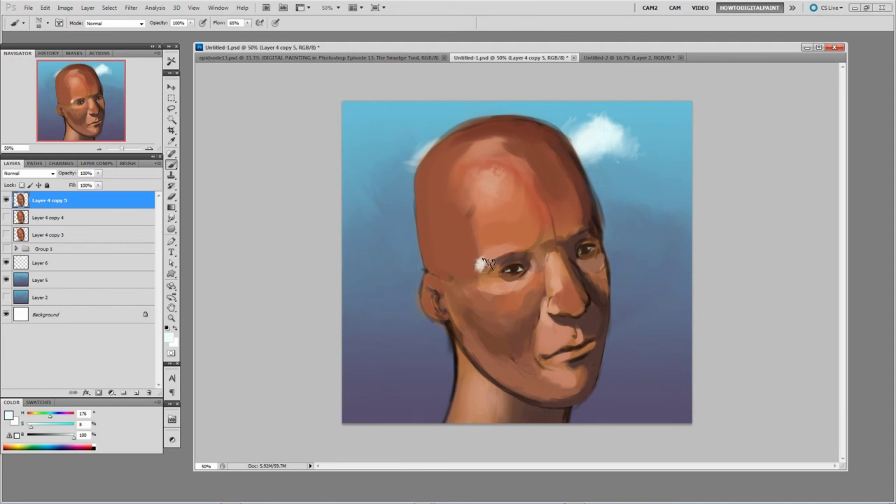
Step: Smudge the white brow highlight upward and blend the tones on the upper forehead
{"action": "left_click", "coordinate": [173, 220]}
{"action": "left_click_drag", "start_coordinate": [479, 268], "coordinate": [483, 250]}
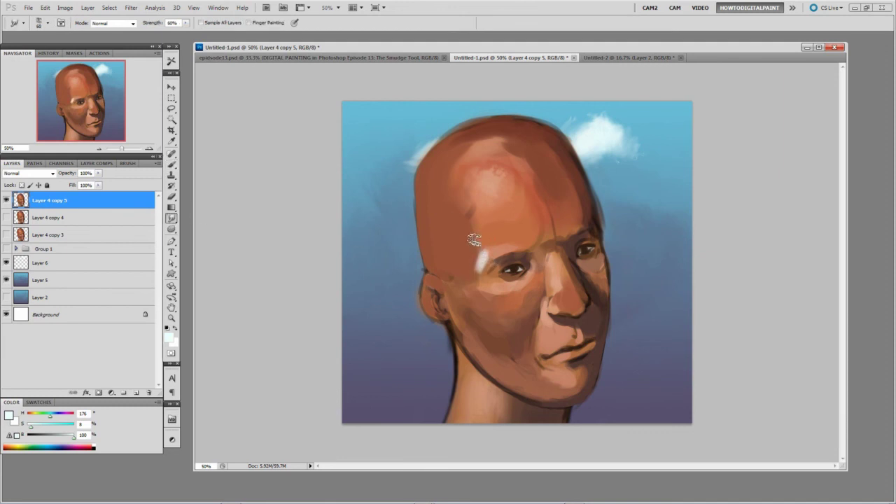
{"action": "mouse_move", "coordinate": [470, 146]}
{"action": "left_mouse_down"}
{"action": "mouse_move", "coordinate": [510, 147]}
{"action": "mouse_move", "coordinate": [506, 156]}
{"action": "mouse_move", "coordinate": [510, 140]}
{"action": "mouse_move", "coordinate": [470, 140]}
{"action": "left_mouse_up"}
{"action": "key", "text": "bracketright"}
Step: Sample the brown skin tone from the forehead, paint it beside the highlight and smudge it upward to blend
{"action": "key", "text": "alt"}
{"action": "key", "text": "b"}
{"action": "left_click", "coordinate": [476, 201], "text": "alt"}
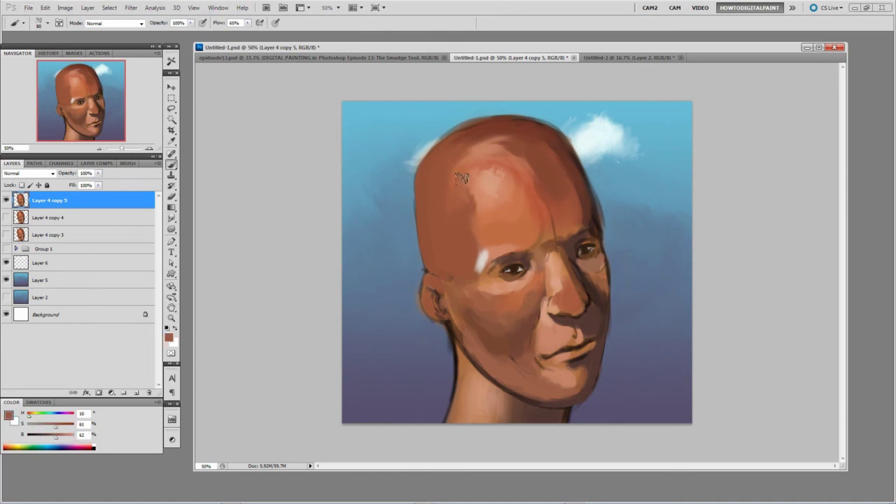
{"action": "left_click", "coordinate": [170, 220]}
{"action": "mouse_move", "coordinate": [467, 173]}
{"action": "left_mouse_down"}
{"action": "mouse_move", "coordinate": [505, 146]}
{"action": "mouse_move", "coordinate": [478, 147]}
{"action": "left_mouse_up"}
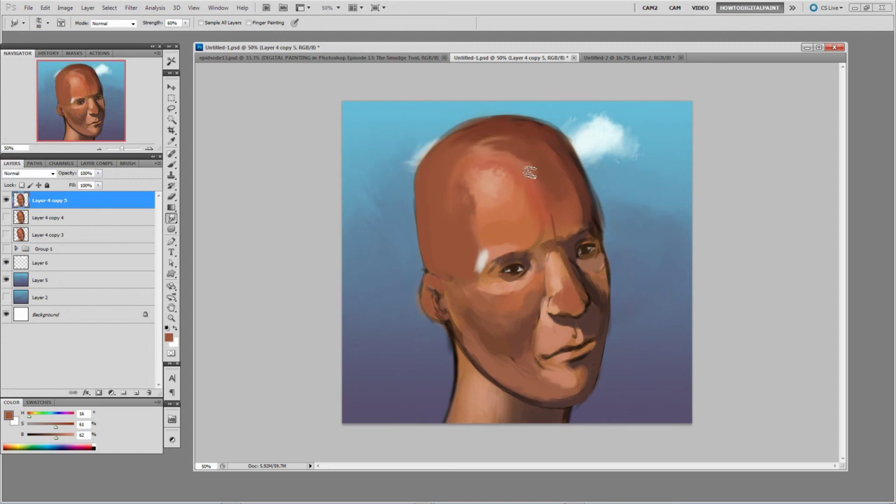